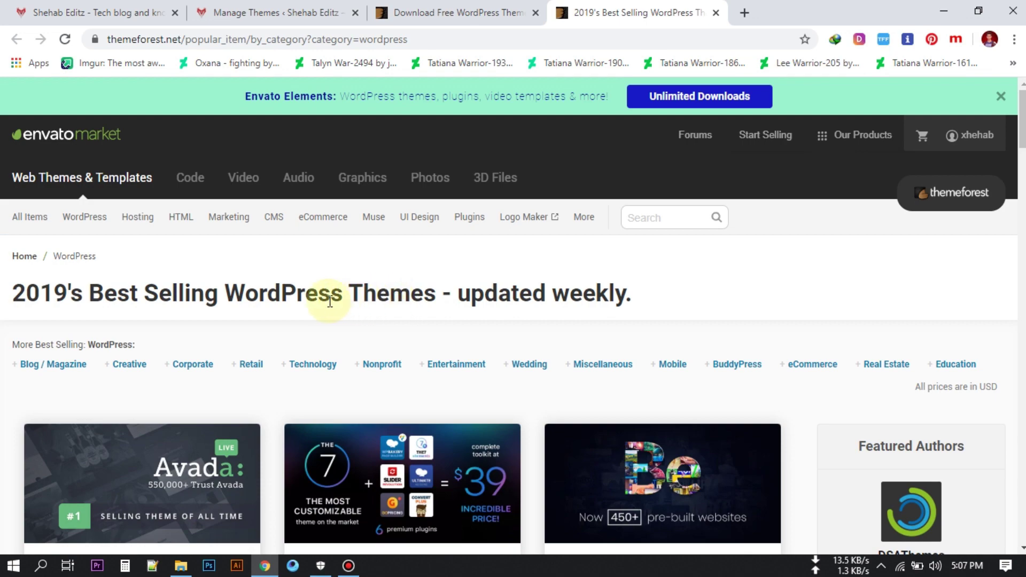
Scroll through the best-selling WordPress themes grid, past Flatsome, Total and Bridge.
scroll(345, 300, "down", 5)
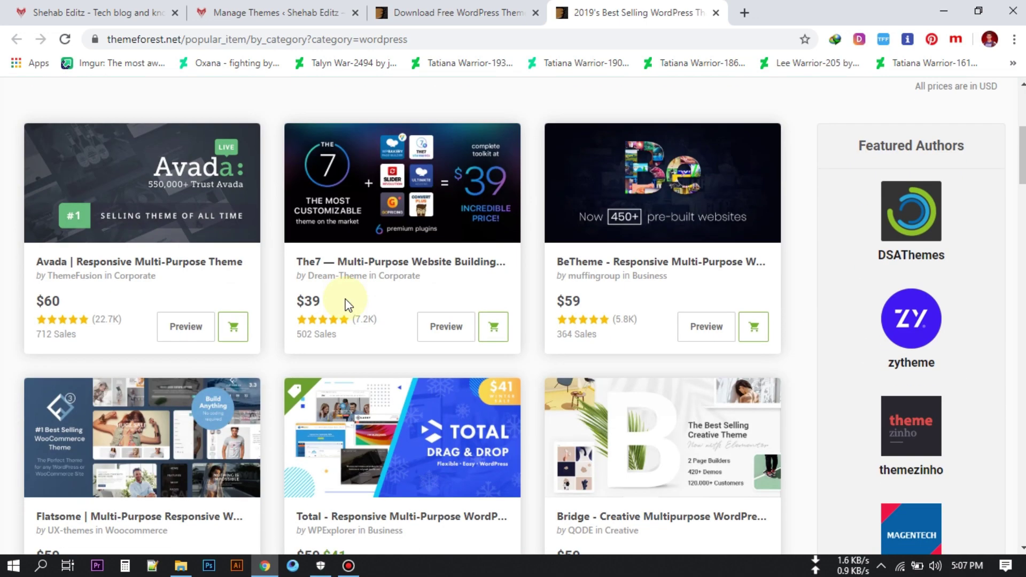
scroll(251, 353, "down", 4)
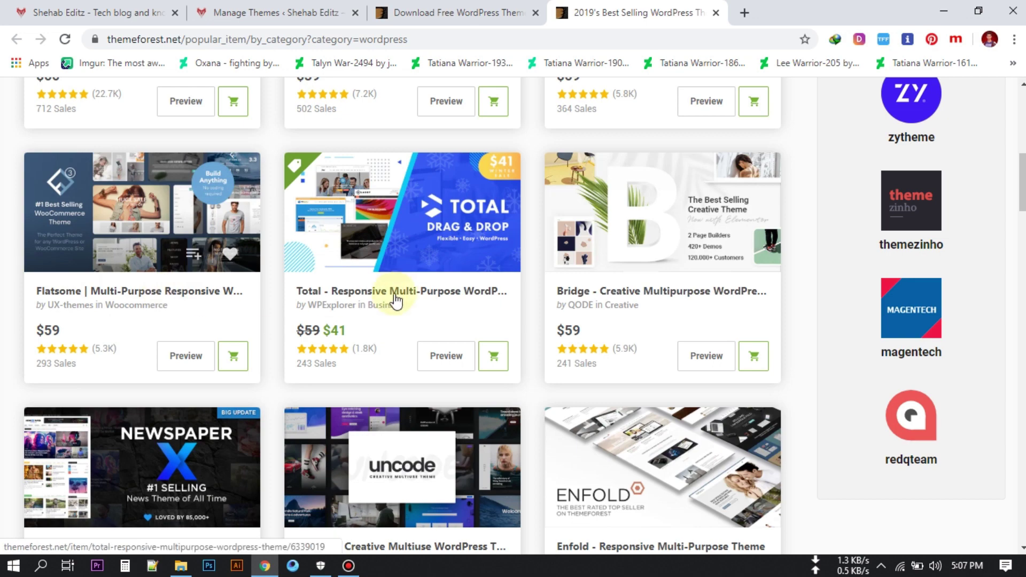
scroll(401, 298, "up", 10)
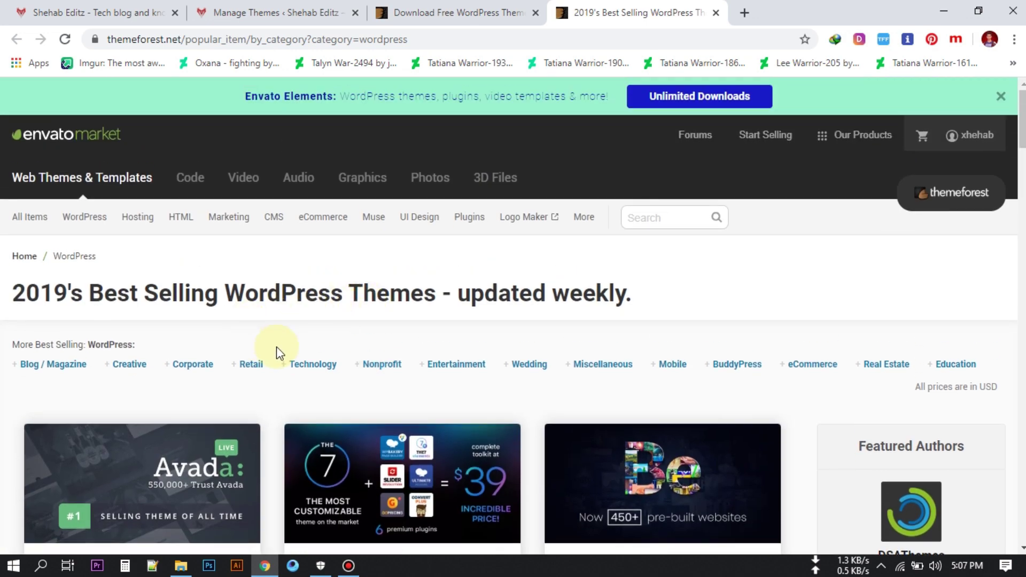
scroll(290, 350, "down", 5)
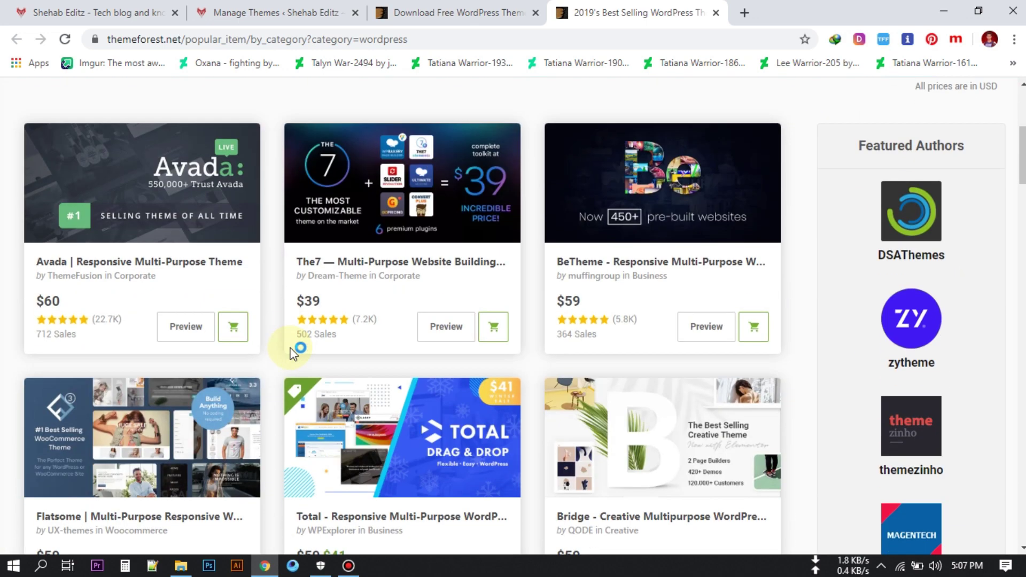
scroll(361, 297, "down", 4)
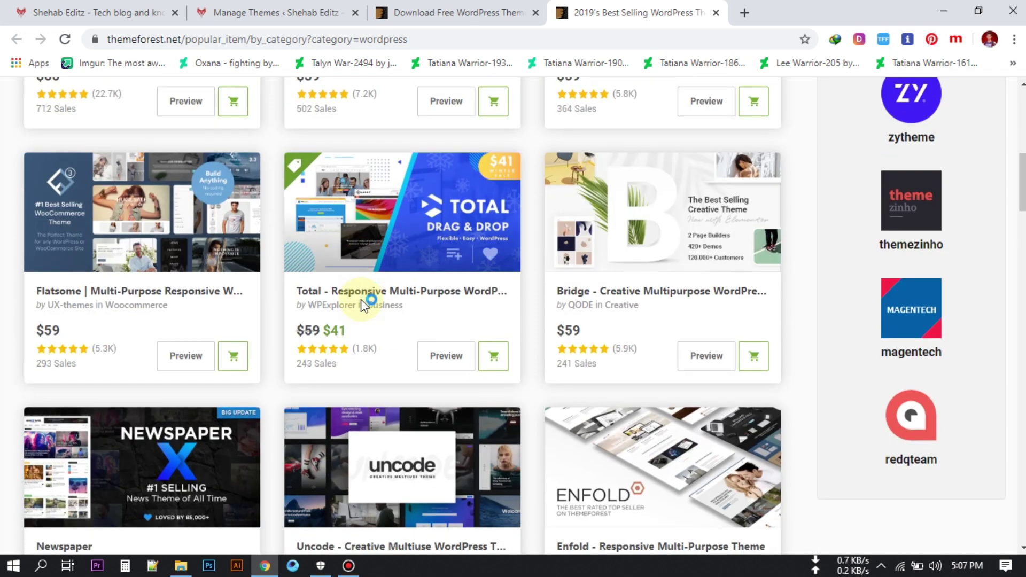
Switch to the Download Free WordPress Themes page and browse its free offerings.
left_click(456, 13)
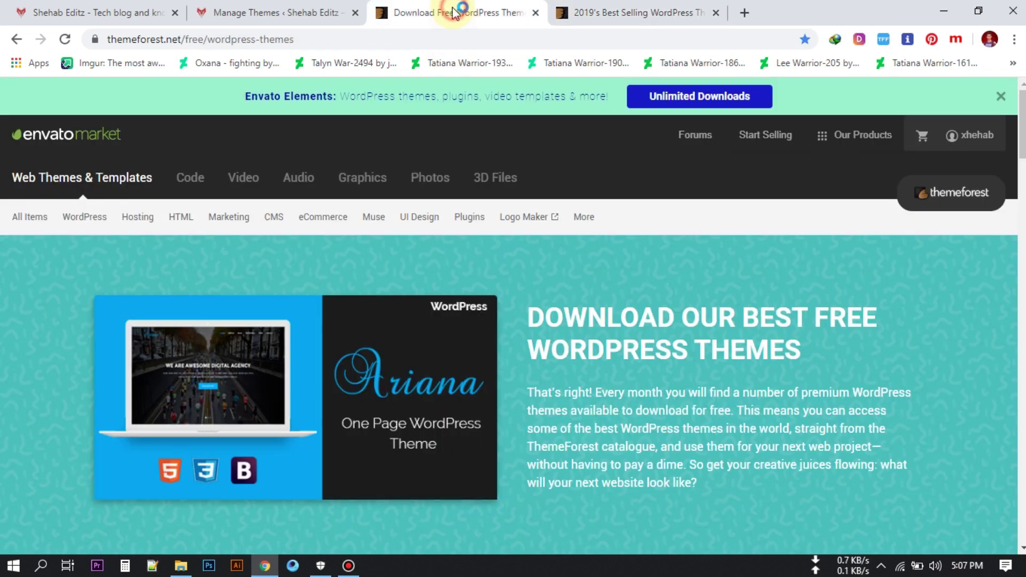
left_click(122, 36)
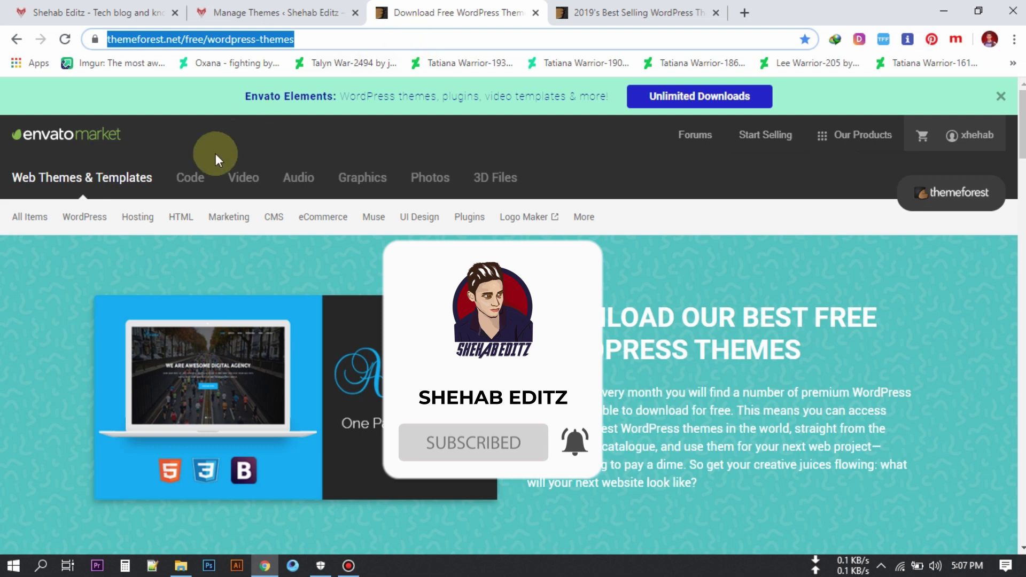
scroll(59, 278, "down", 3)
scroll(60, 278, "up", 3)
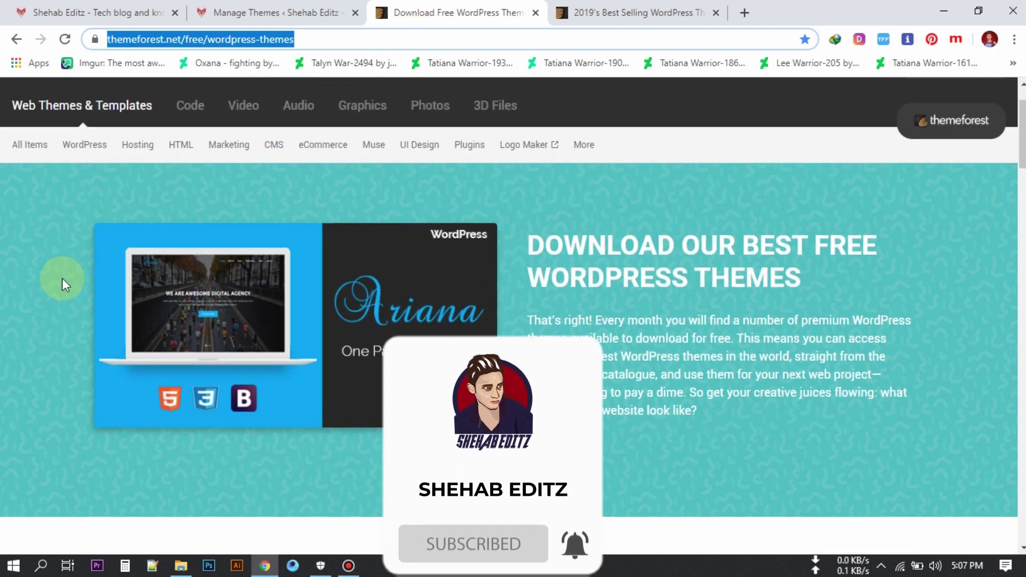
scroll(86, 287, "down", 9)
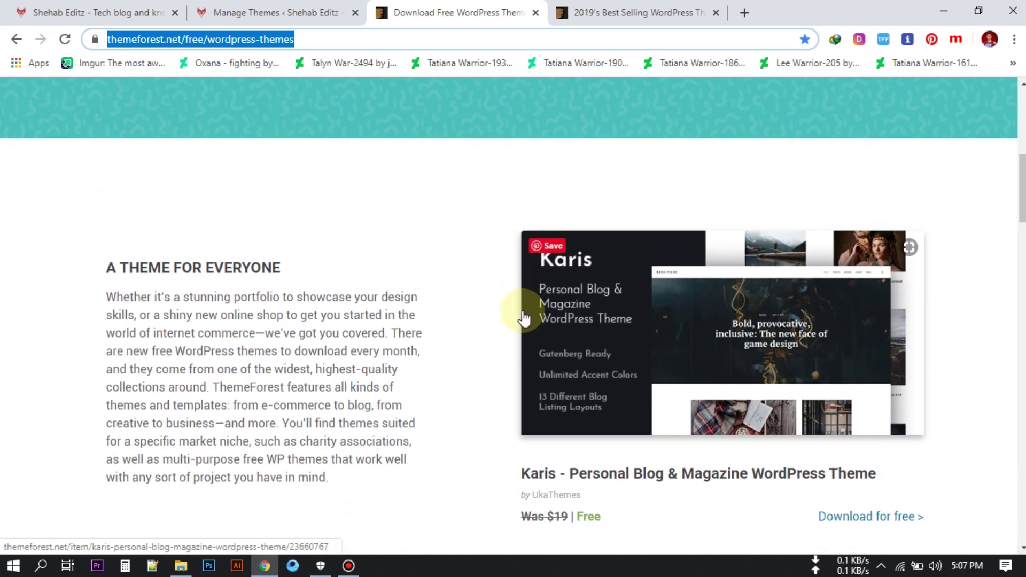
scroll(525, 318, "down", 12)
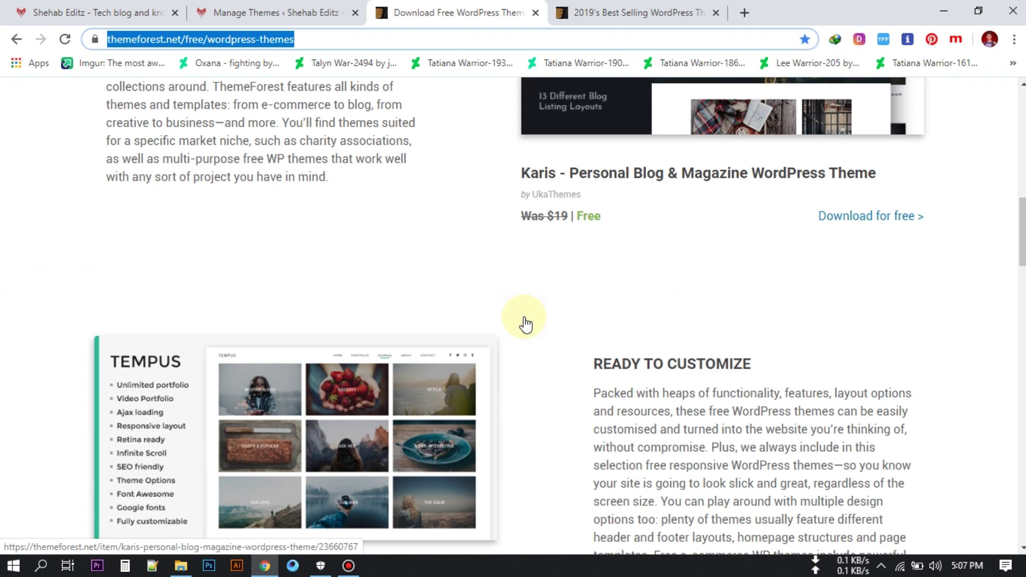
scroll(518, 321, "down", 11)
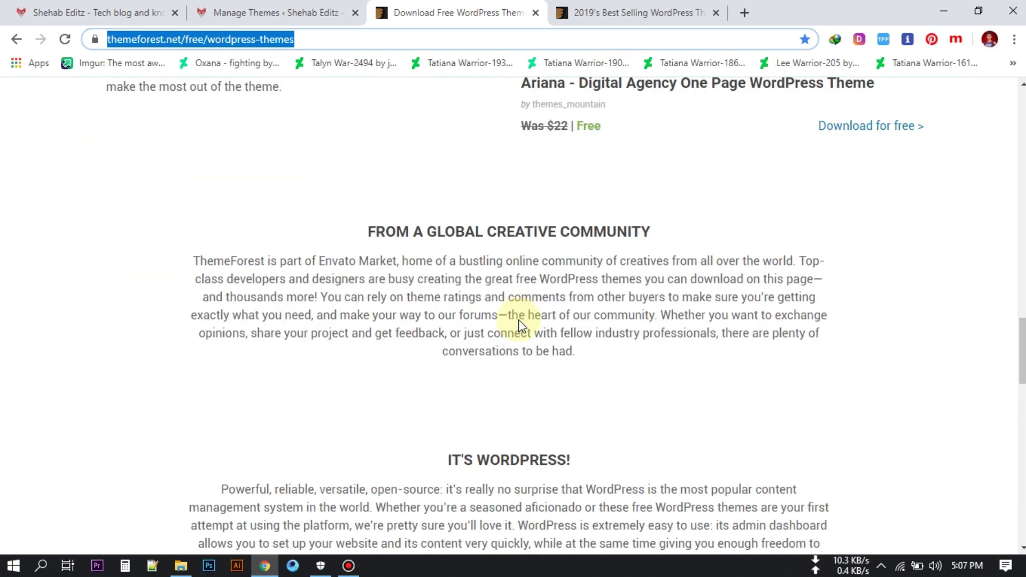
scroll(521, 325, "down", 9)
scroll(519, 325, "up", 8)
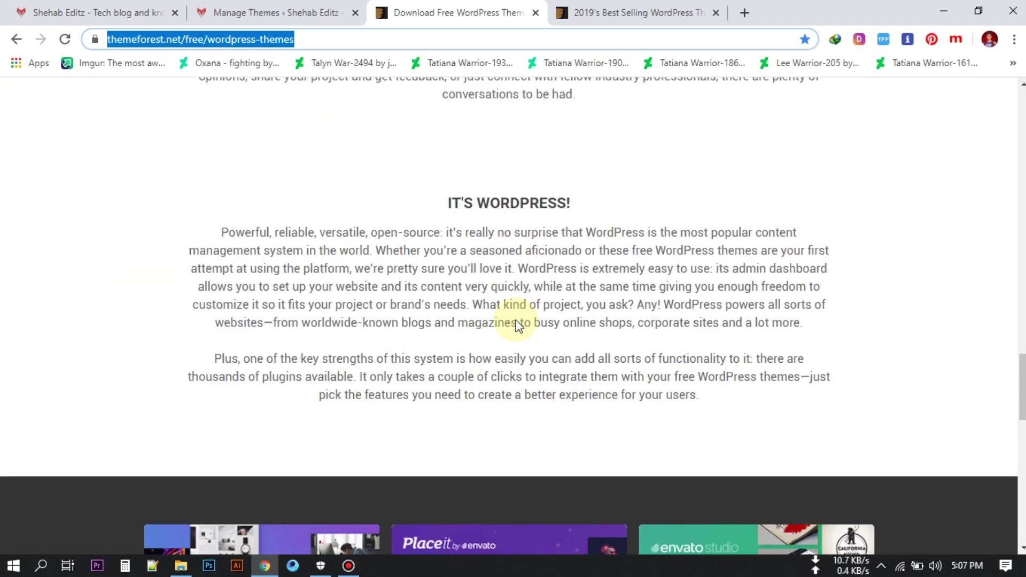
scroll(514, 325, "up", 20)
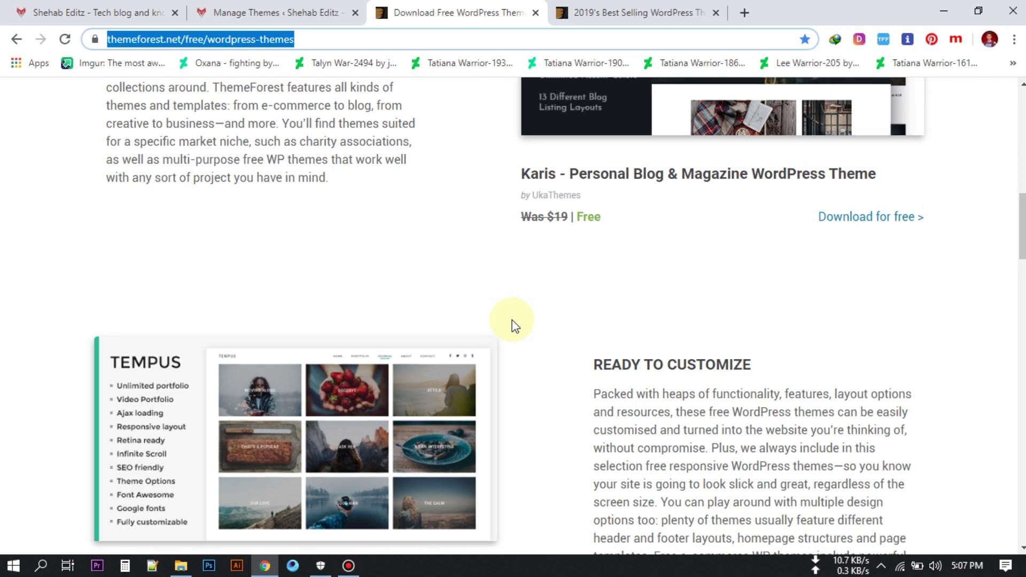
scroll(512, 325, "up", 4)
Scroll down to the Karis card (was $19) and open its item page.
scroll(513, 319, "down", 3)
scroll(500, 321, "up", 3)
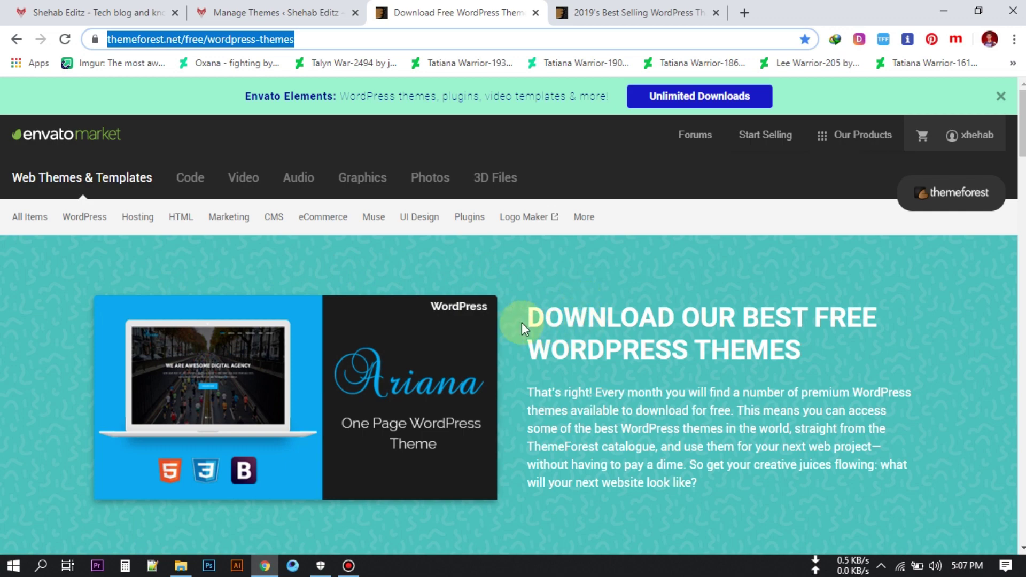
scroll(518, 326, "down", 9)
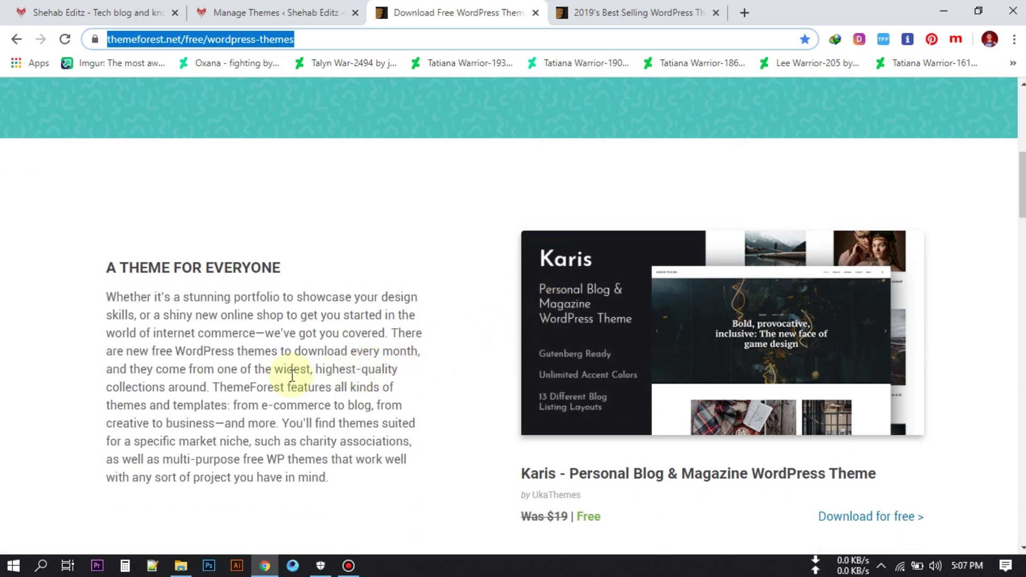
scroll(292, 375, "down", 3)
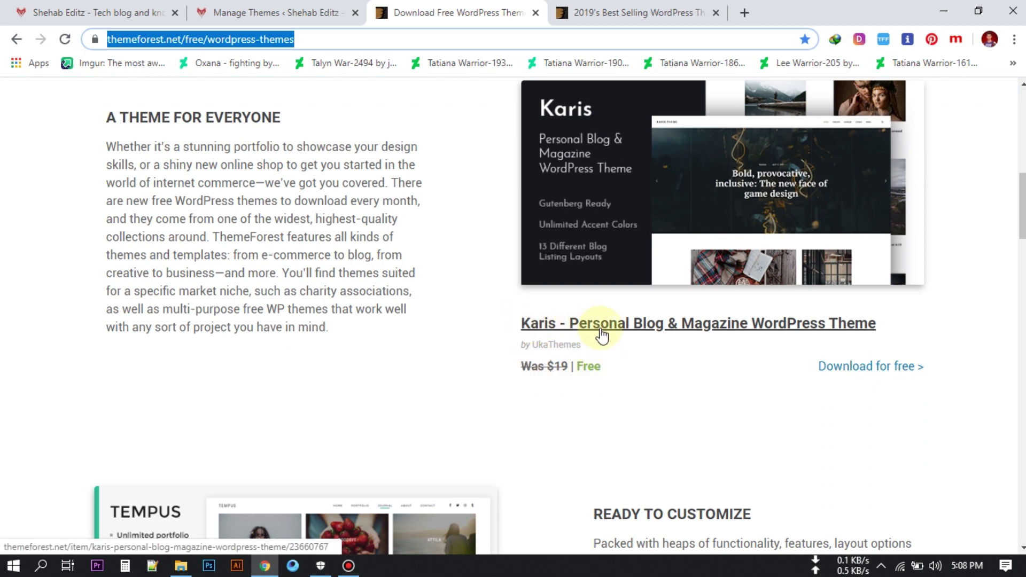
scroll(855, 327, "down", 6)
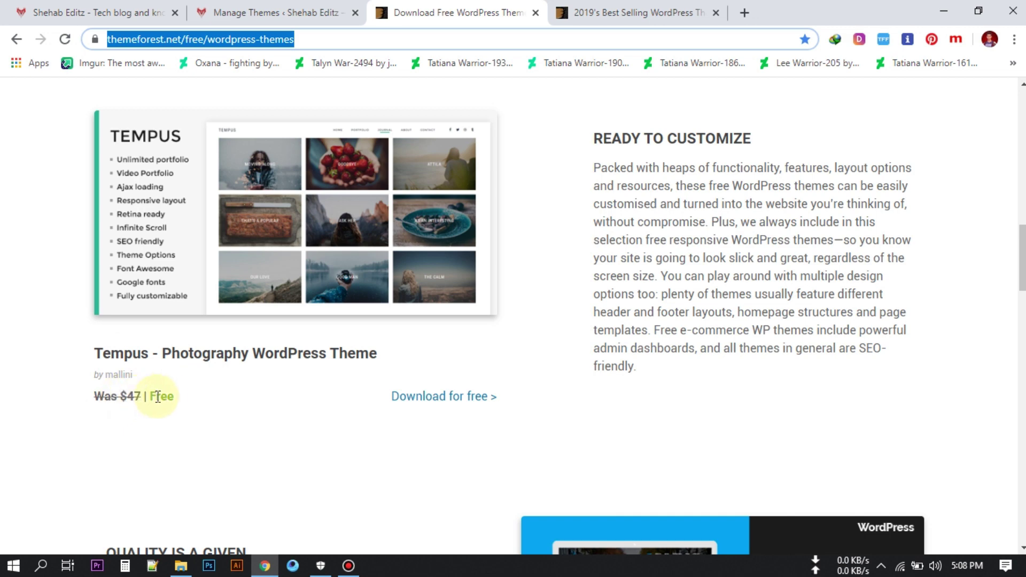
scroll(293, 402, "down", 6)
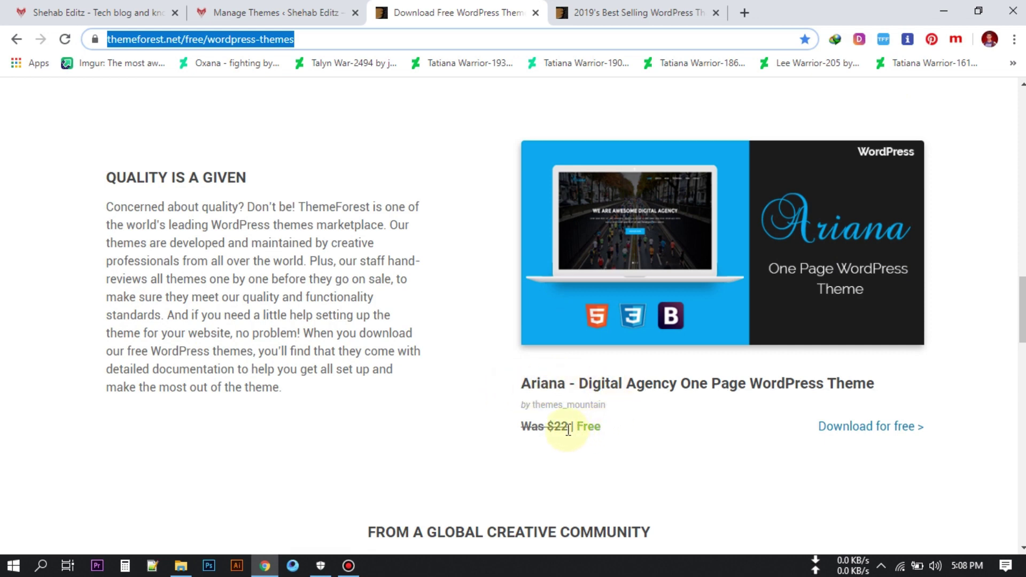
scroll(630, 435, "down", 2)
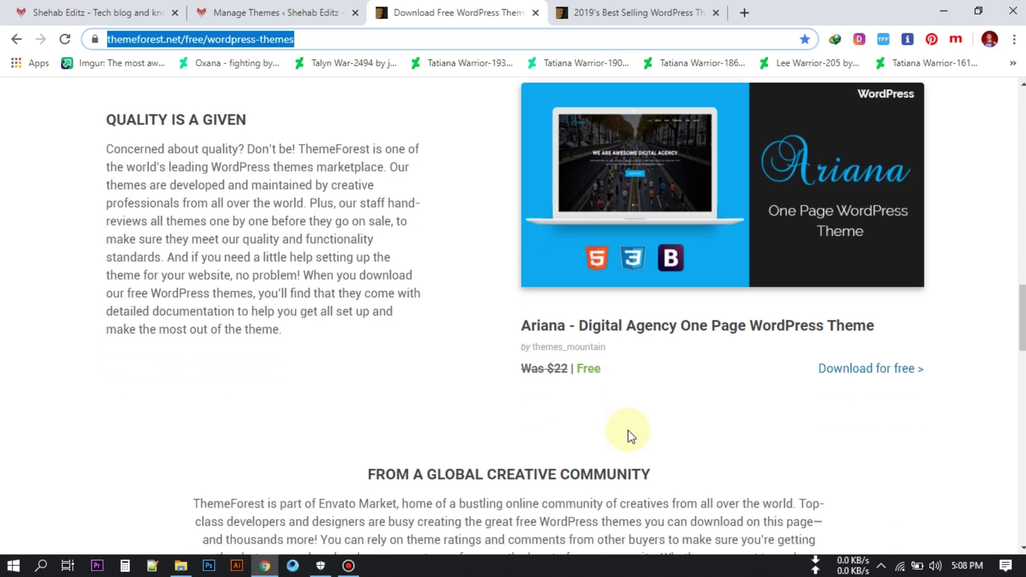
scroll(582, 403, "up", 2)
scroll(582, 402, "up", 15)
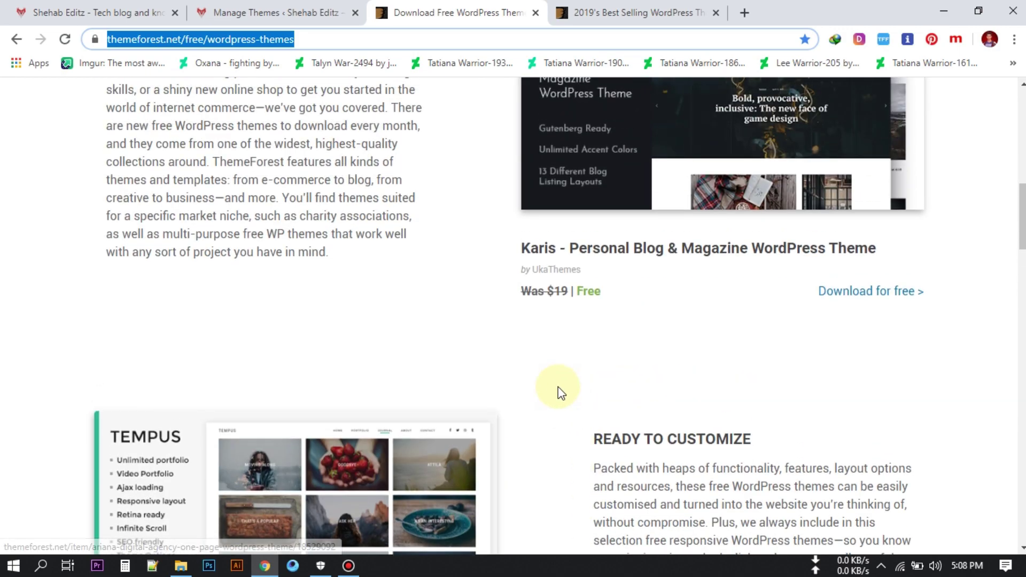
scroll(554, 386, "up", 5)
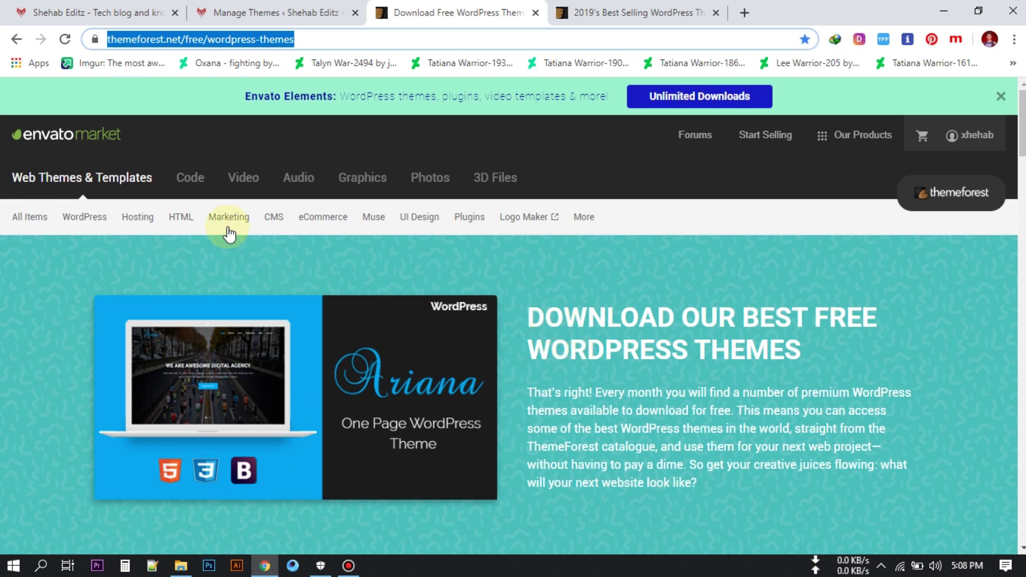
scroll(599, 355, "down", 3)
scroll(596, 351, "down", 8)
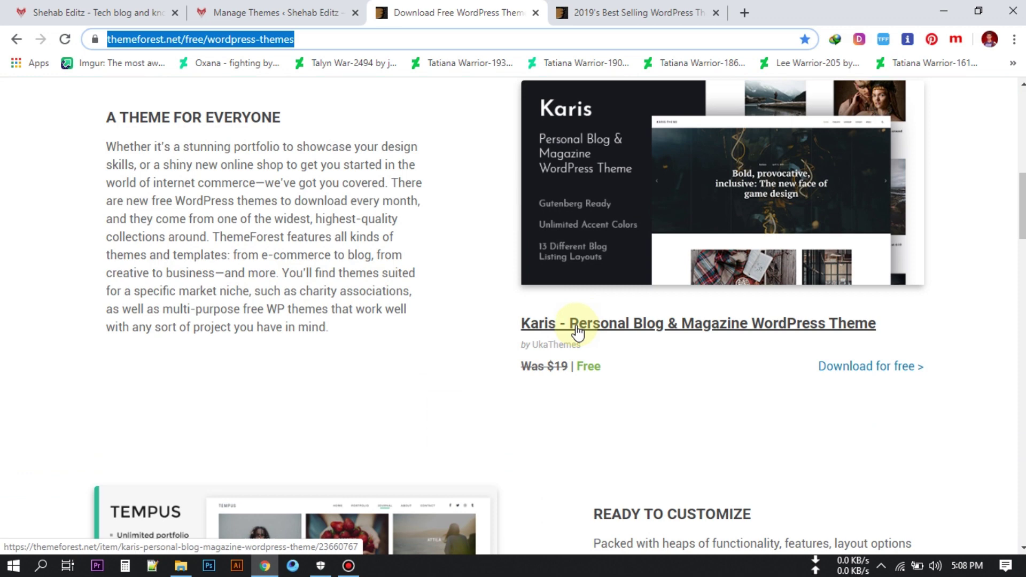
left_click(577, 331)
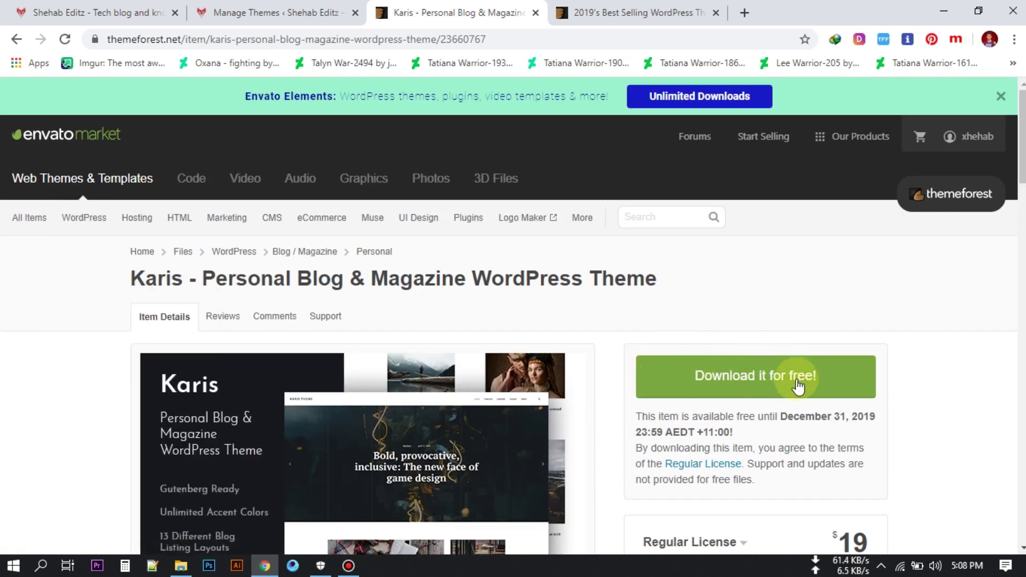
Review the Karis item page's features, then start its free download.
scroll(794, 379, "down", 2)
scroll(795, 379, "down", 1)
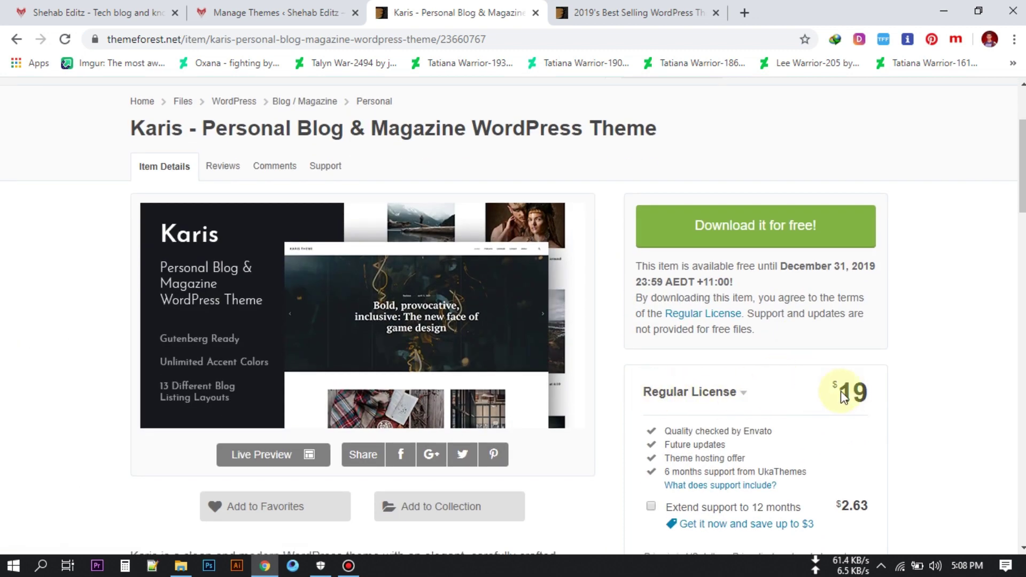
scroll(767, 393, "down", 7)
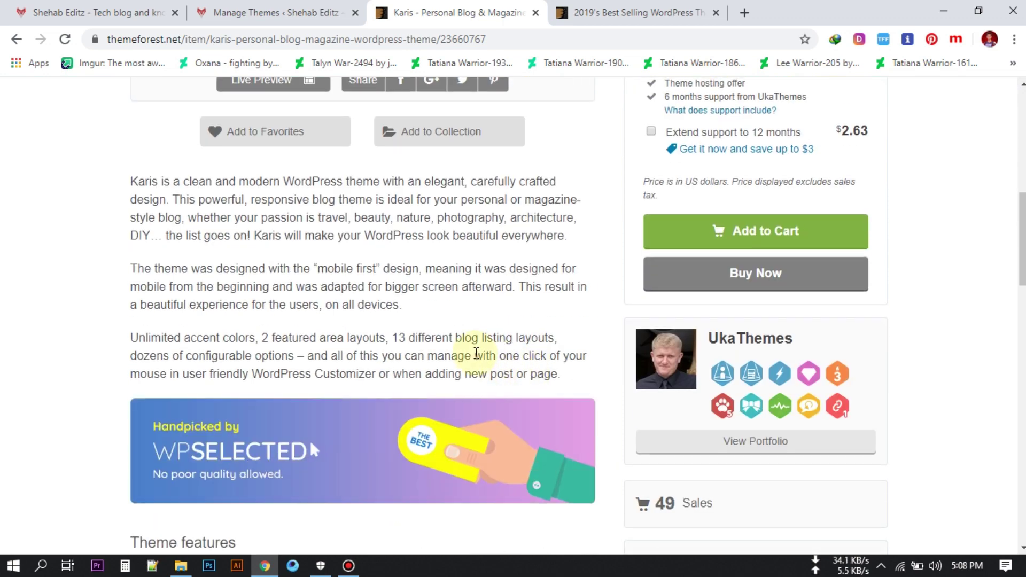
scroll(476, 353, "up", 8)
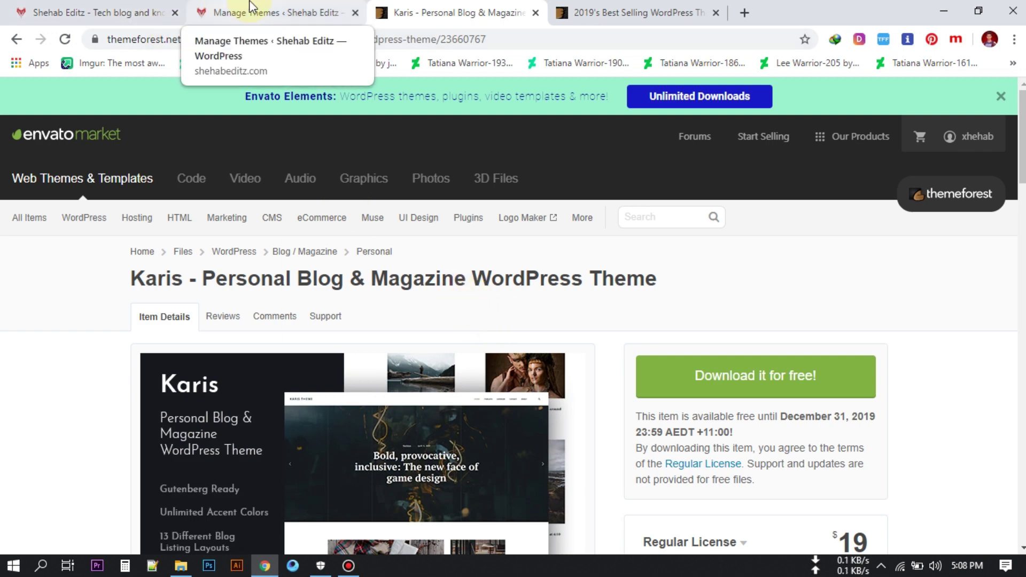
scroll(497, 317, "down", 3)
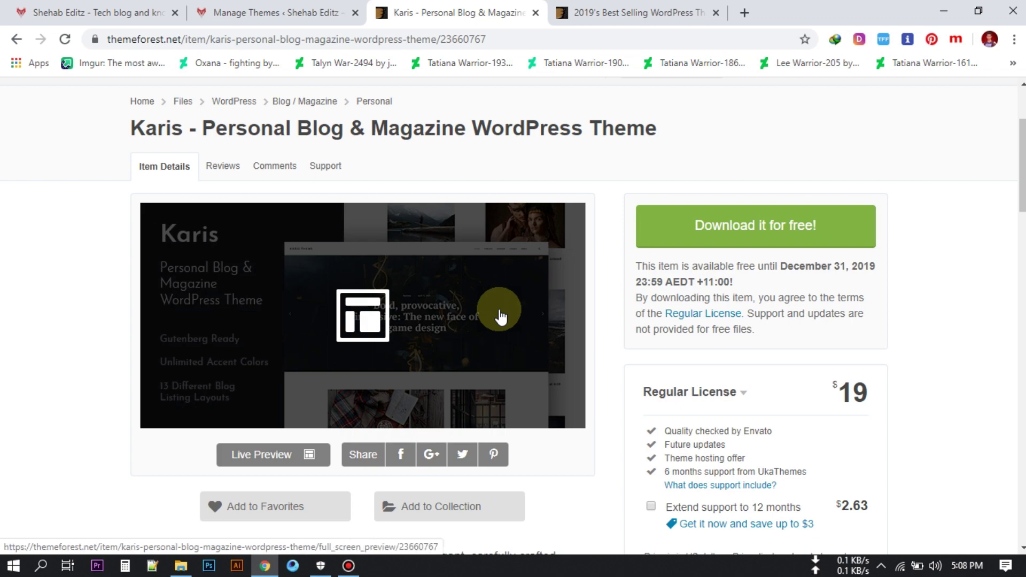
scroll(499, 315, "down", 4)
scroll(497, 321, "up", 3)
scroll(496, 331, "up", 4)
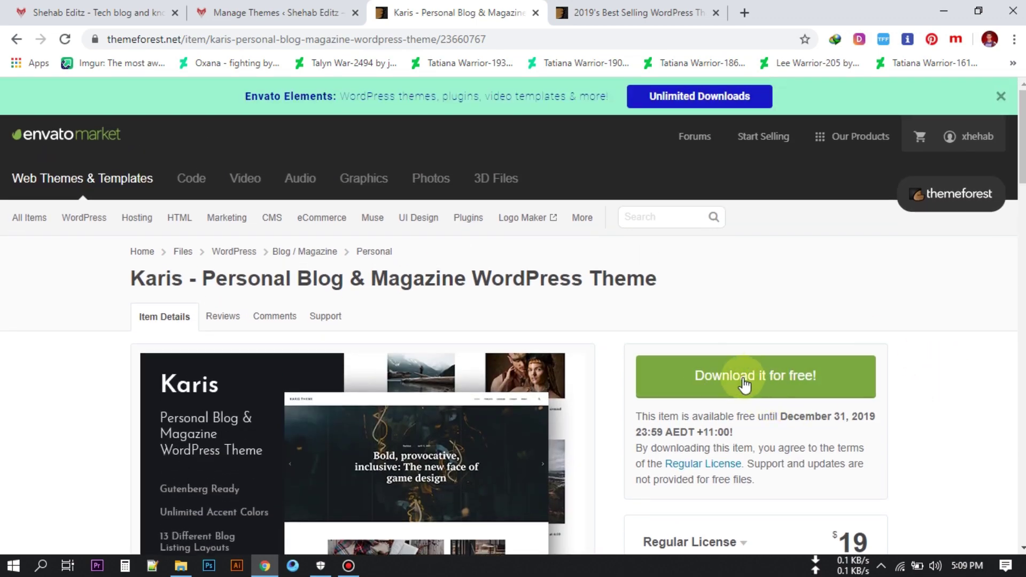
scroll(543, 305, "down", 7)
scroll(259, 310, "down", 10)
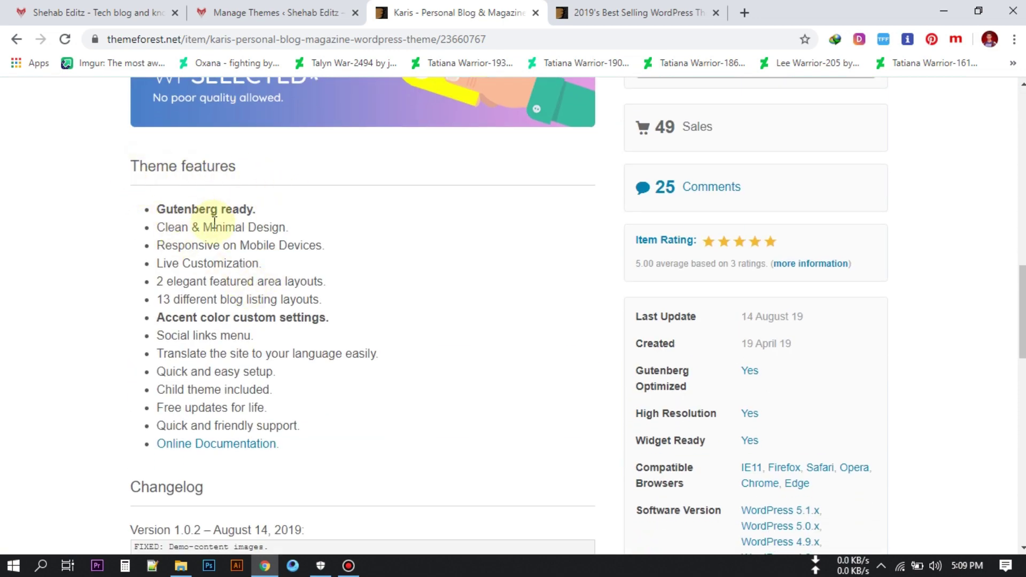
scroll(198, 291, "down", 7)
scroll(209, 306, "up", 15)
scroll(221, 310, "up", 8)
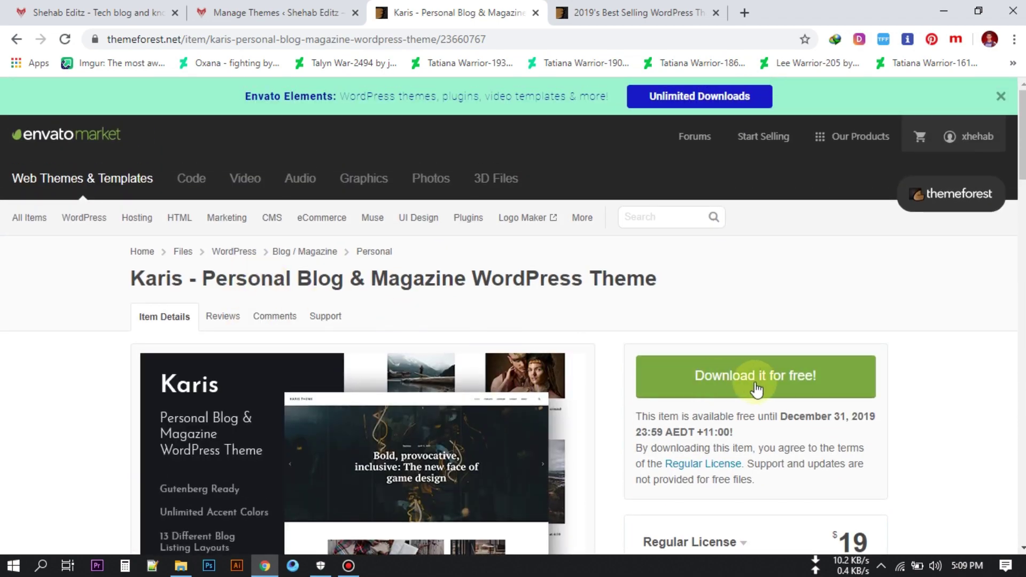
left_click(755, 380)
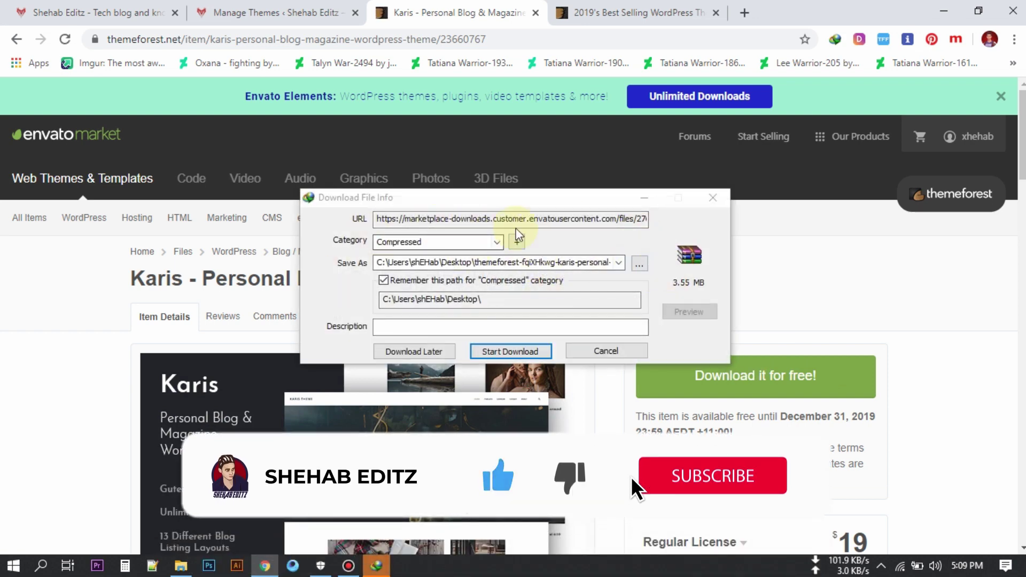
Download the 3.55 MB Karis zip to the Desktop and place its icon there.
left_click_drag(533, 198, 488, 167)
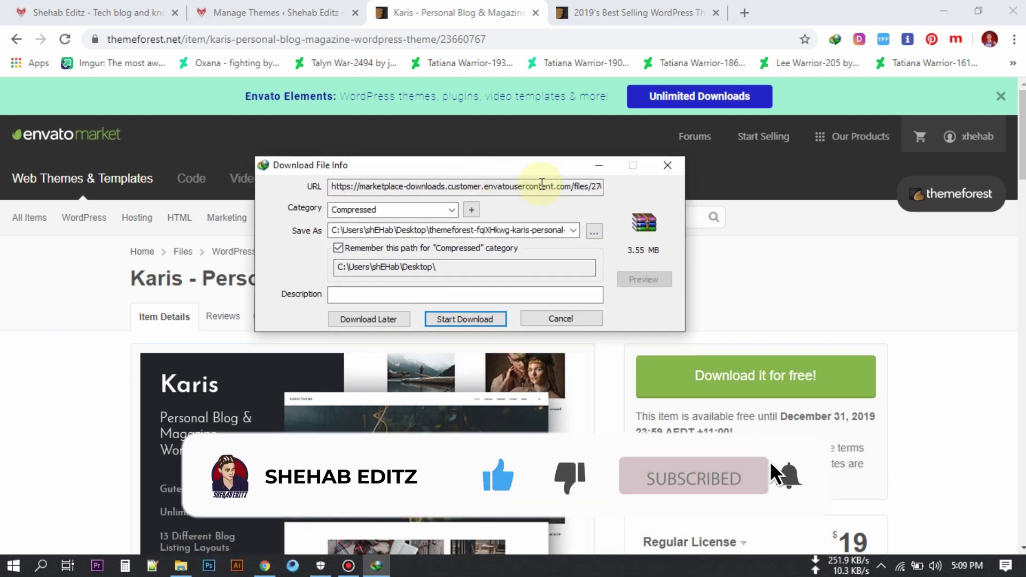
left_click(472, 319)
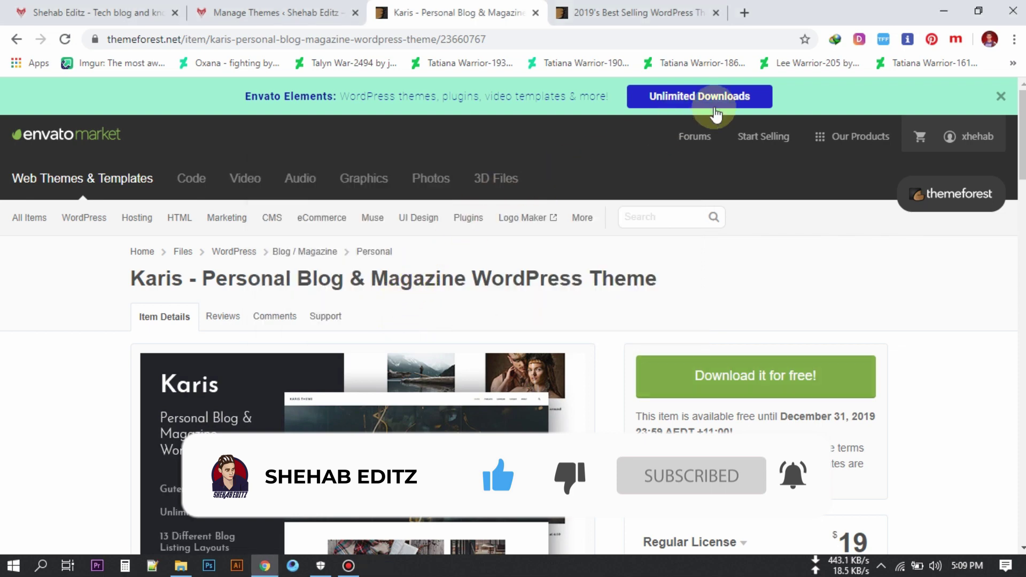
left_click(933, 8)
left_click_drag(307, 142, 769, 134)
left_click_drag(695, 56, 838, 334)
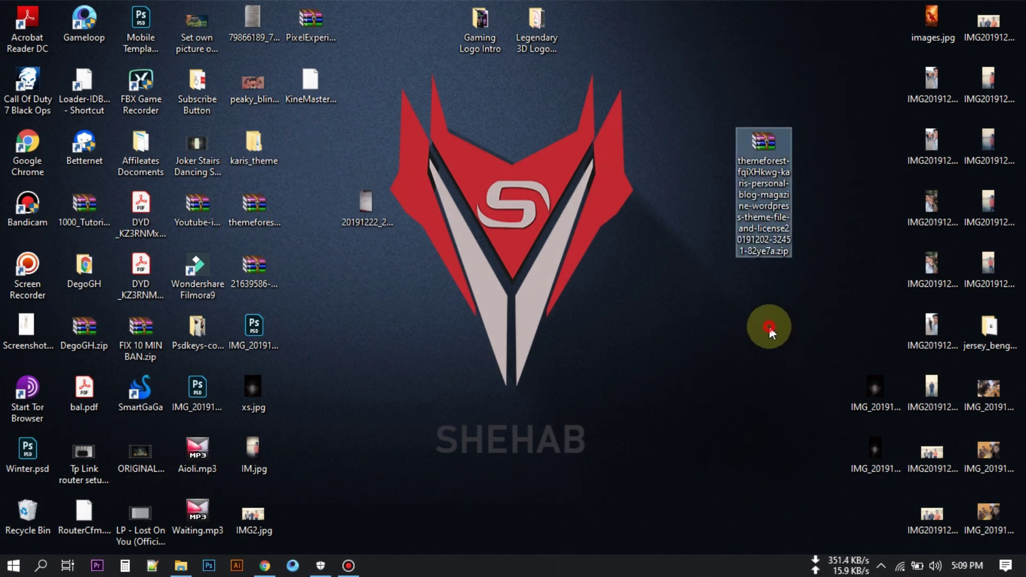
Open the downloaded archive in WinRAR and drag the inner theme zip onto the desktop.
double_click(764, 140)
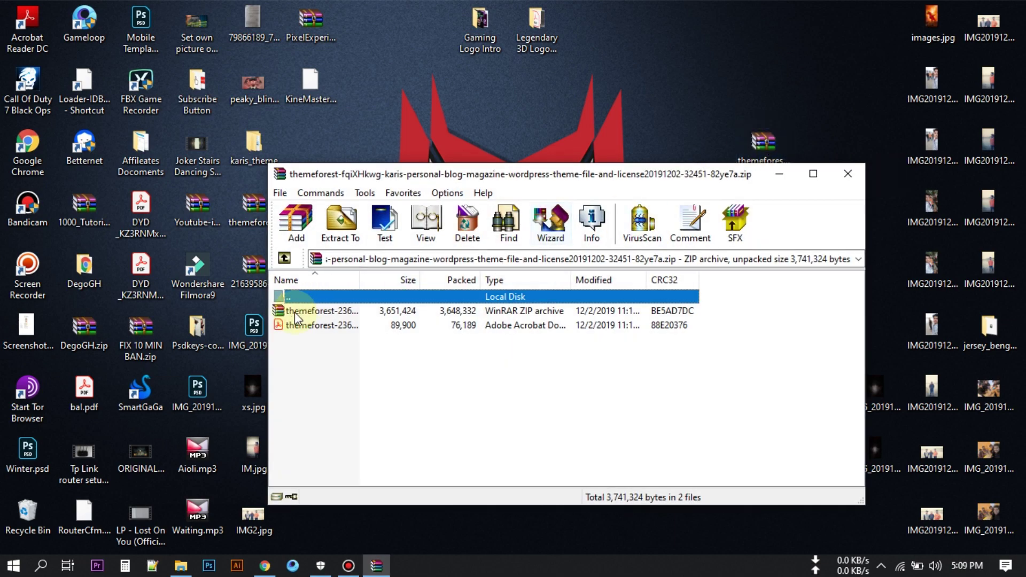
left_click(848, 173)
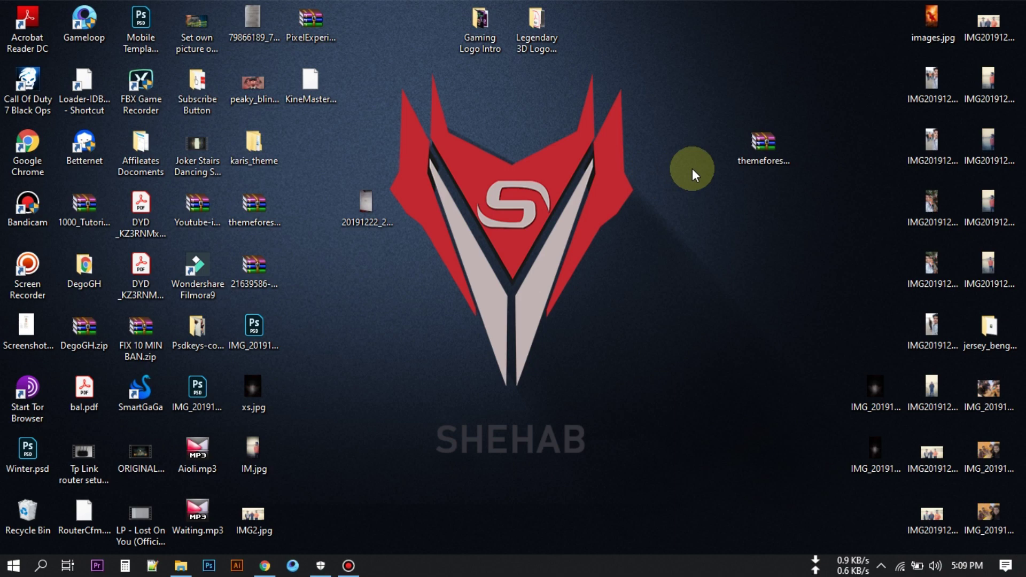
left_click(761, 142)
double_click(761, 142)
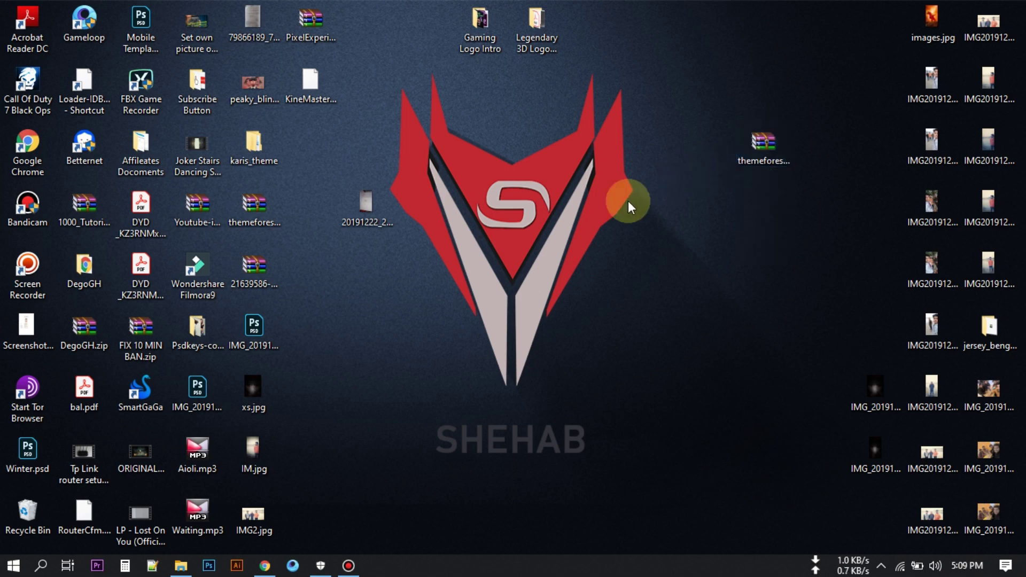
left_click(331, 311)
left_click_drag(331, 315, 452, 115)
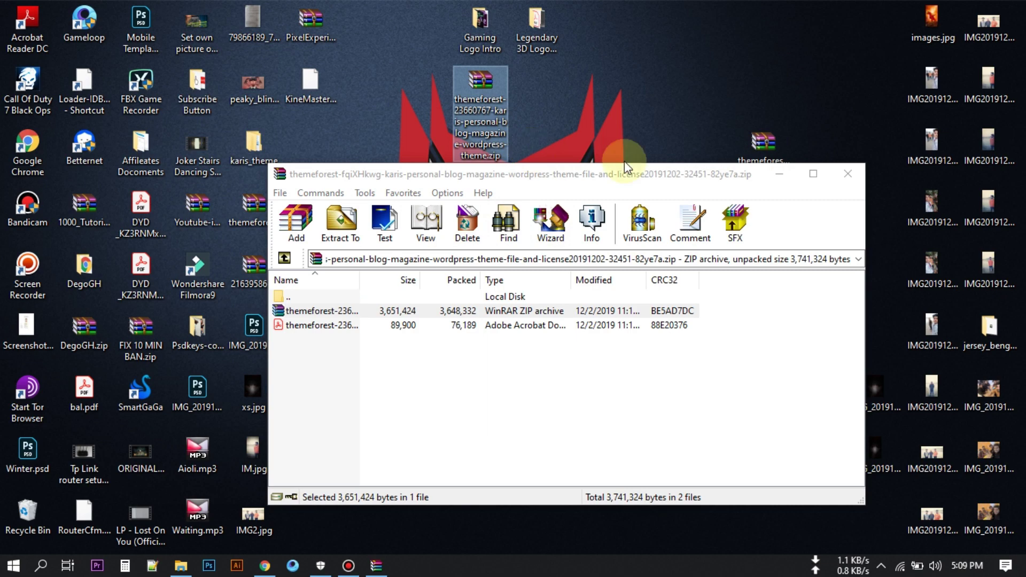
left_click(848, 174)
left_click_drag(483, 155, 475, 206)
Extract karis.zip from the inner zip's karis_theme folder into a desktop folder.
double_click(475, 205)
double_click(326, 309)
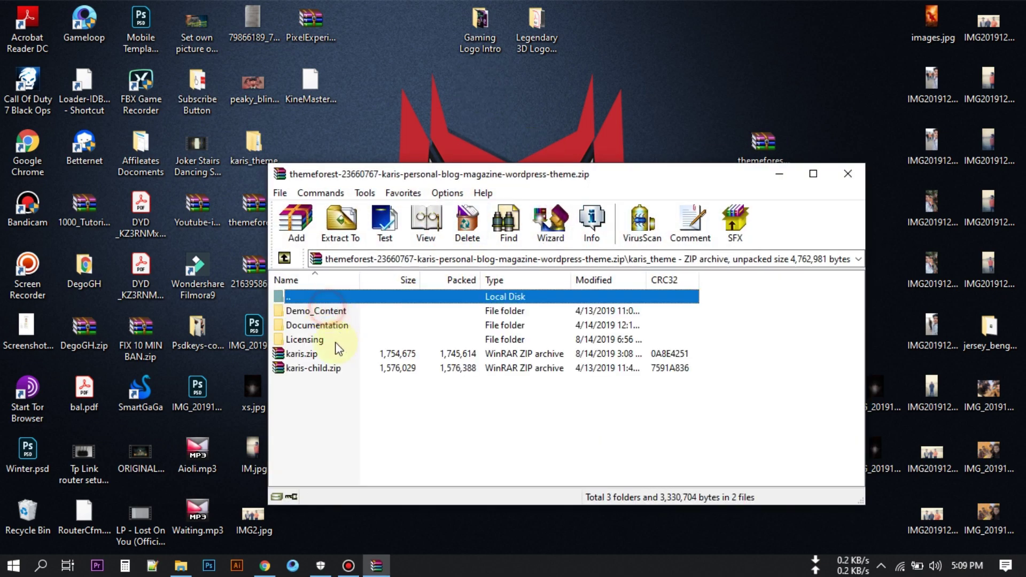
left_click(301, 354)
left_click(341, 223)
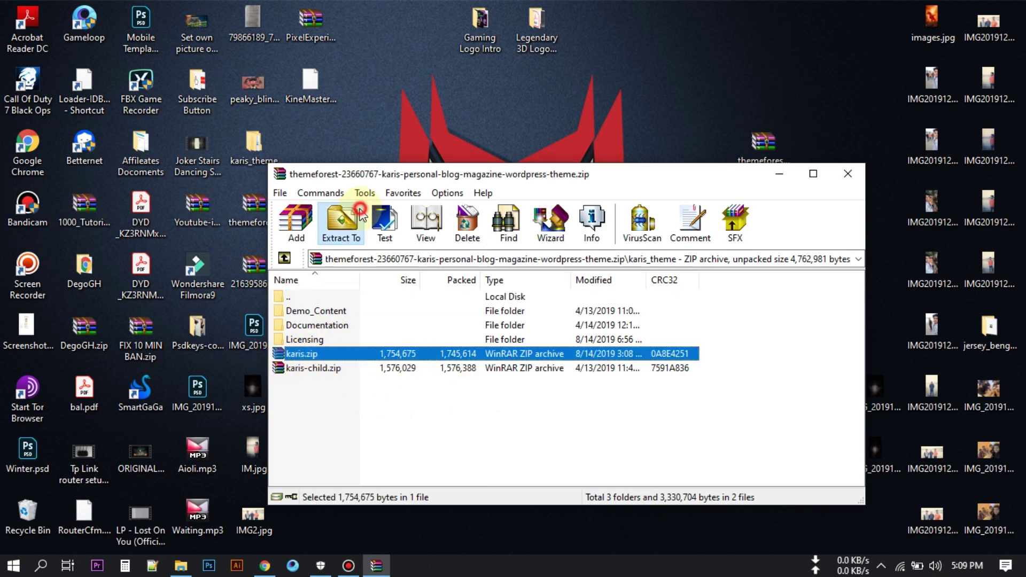
left_click(615, 497)
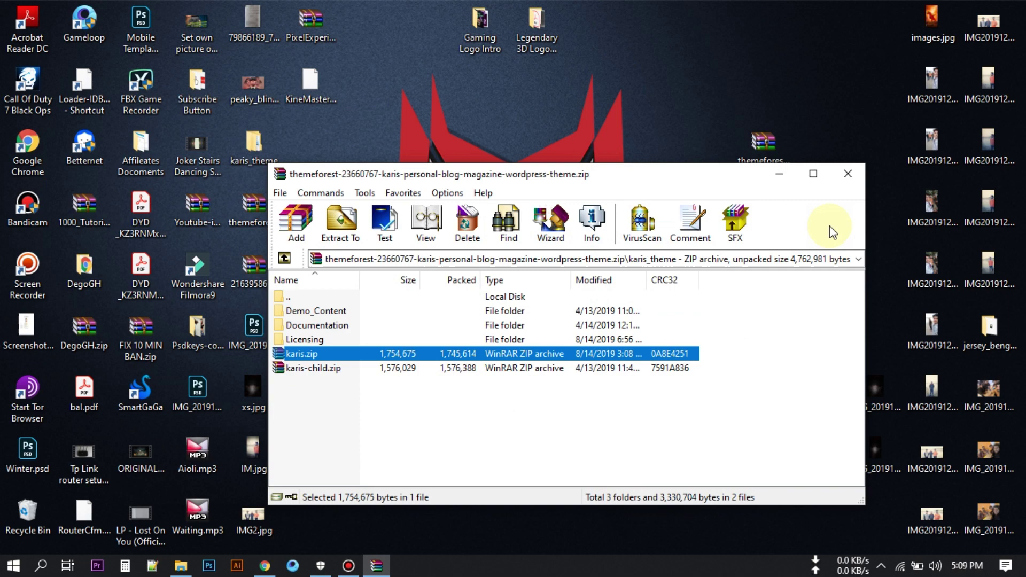
left_click(847, 169)
left_click_drag(310, 142, 416, 369)
double_click(417, 389)
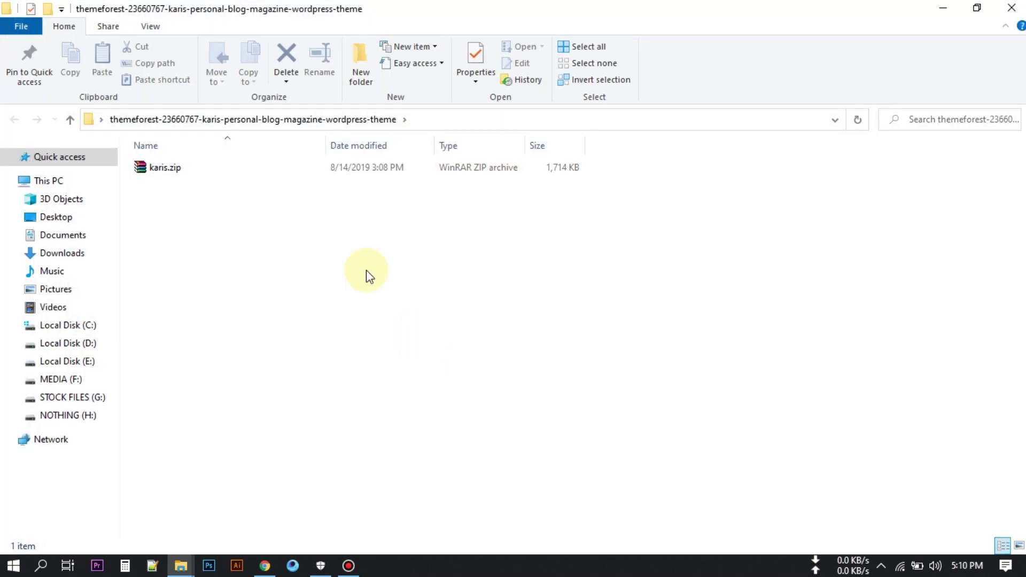
left_click(166, 170)
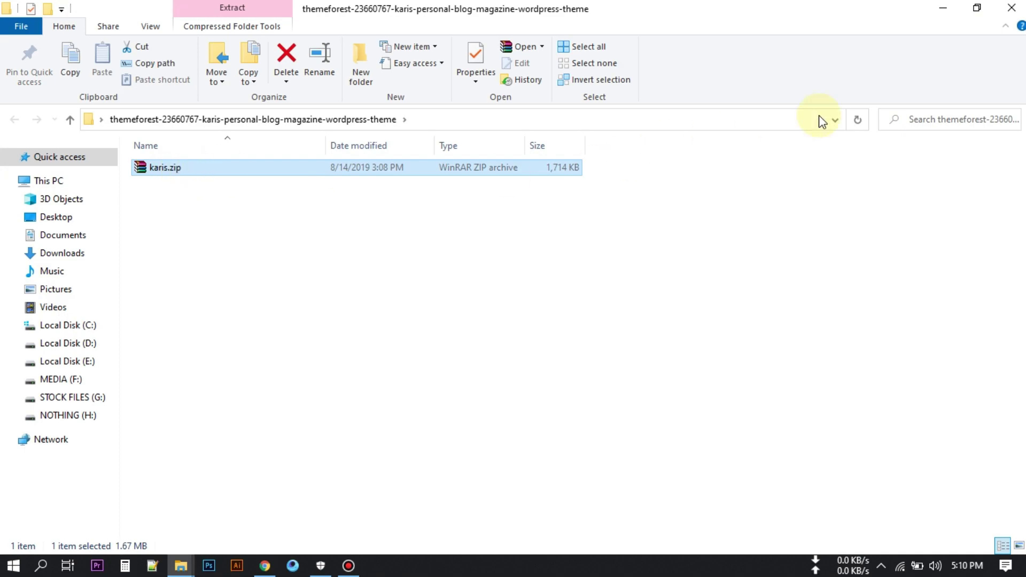
key("super+d")
Open WordPress's Add Themes upload form from the Manage Themes page.
left_click(264, 566)
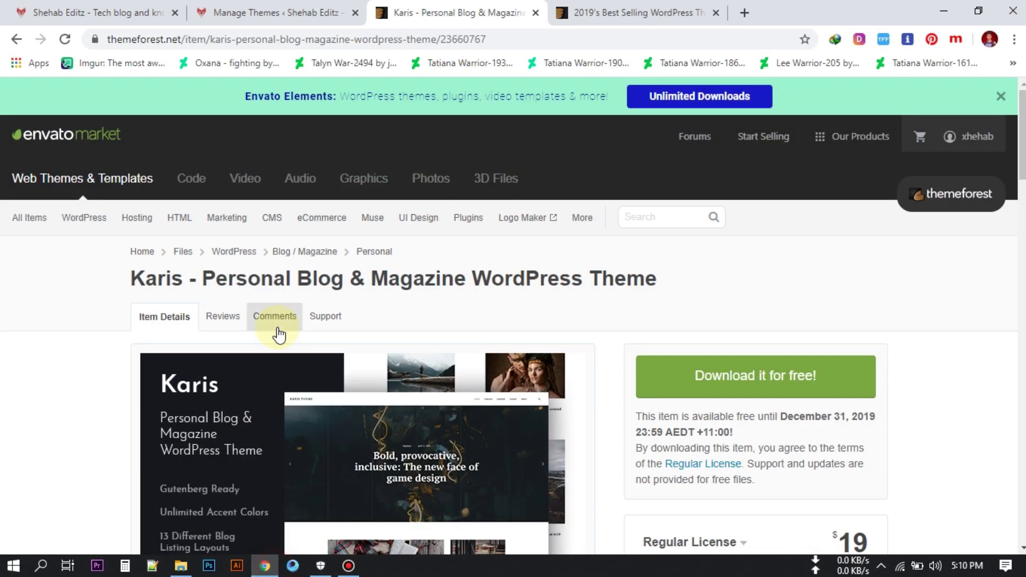
left_click(247, 6)
scroll(176, 217, "up", 4)
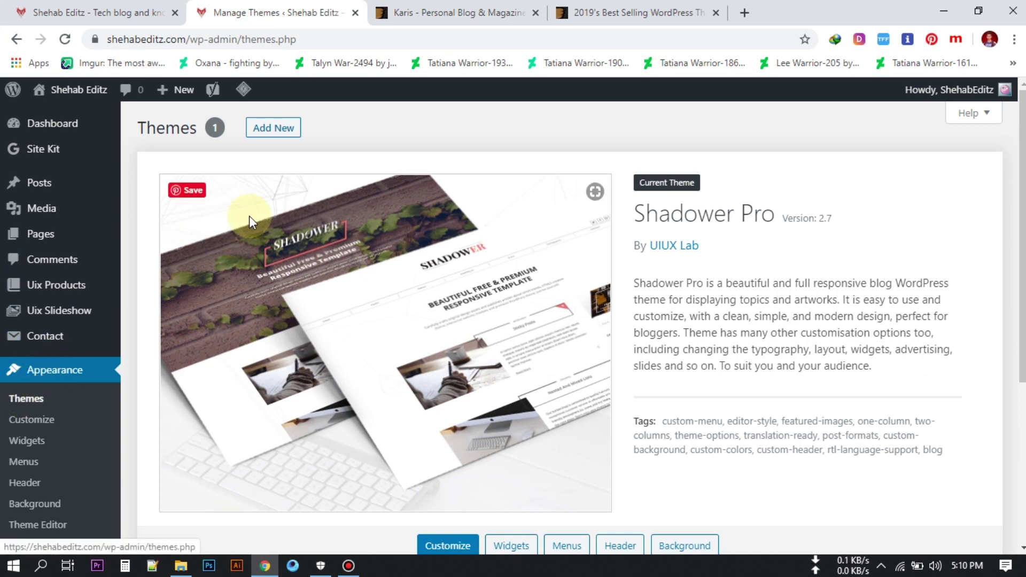
left_click(277, 133)
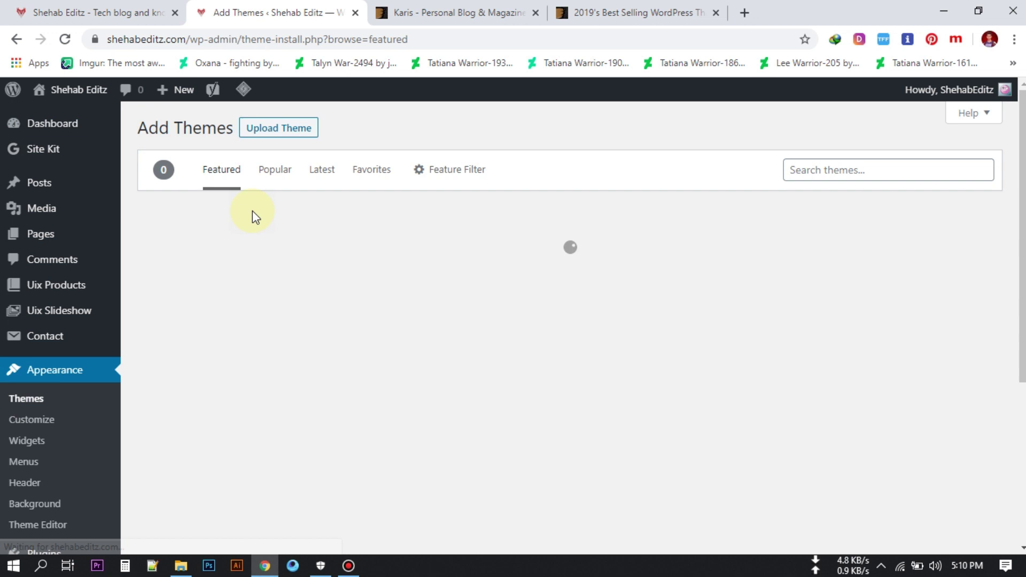
left_click(275, 135)
Choose karis.zip from the karis_theme folder as the theme file to upload.
left_click(448, 263)
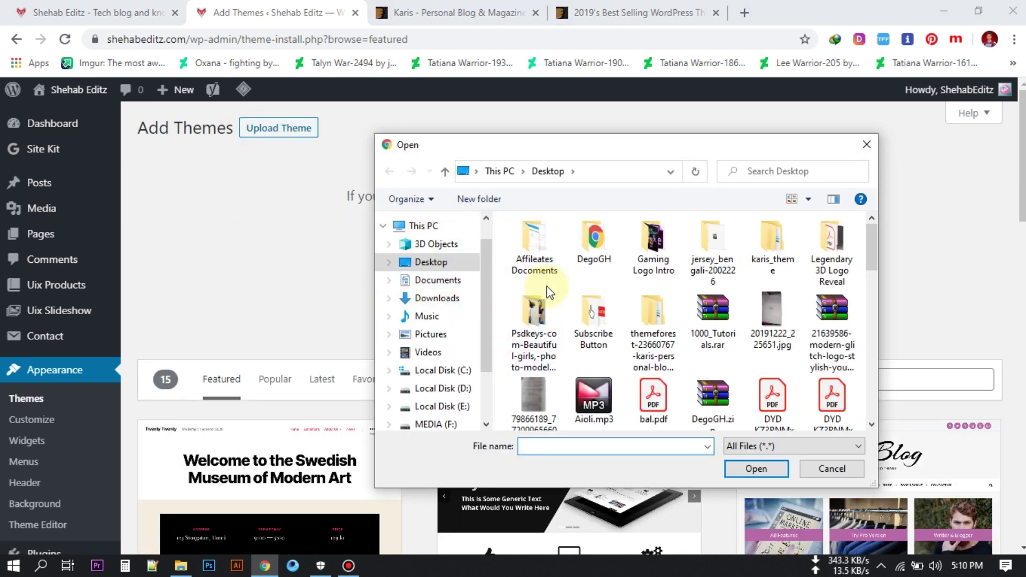
double_click(767, 246)
left_click(543, 295)
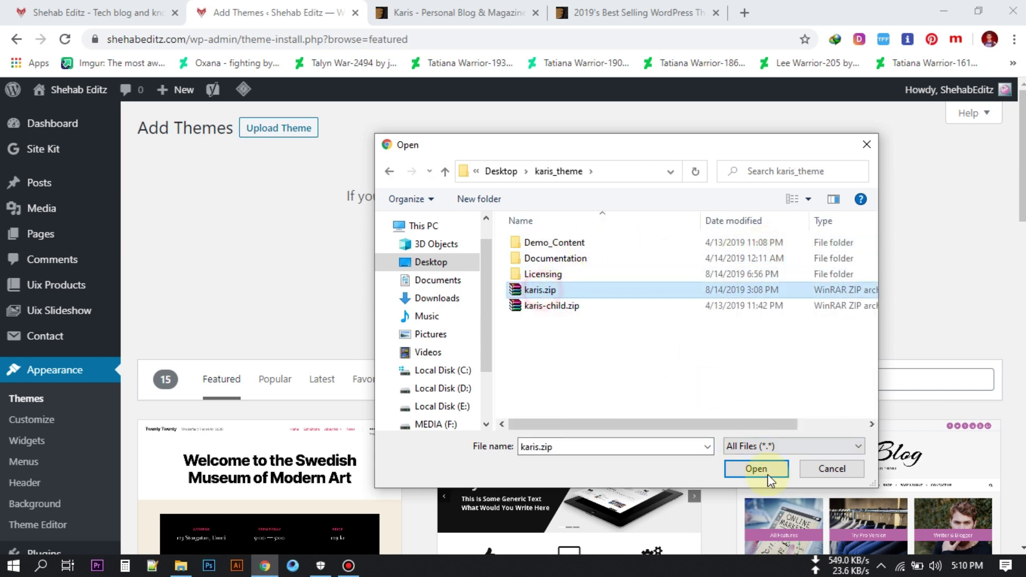
left_click(756, 469)
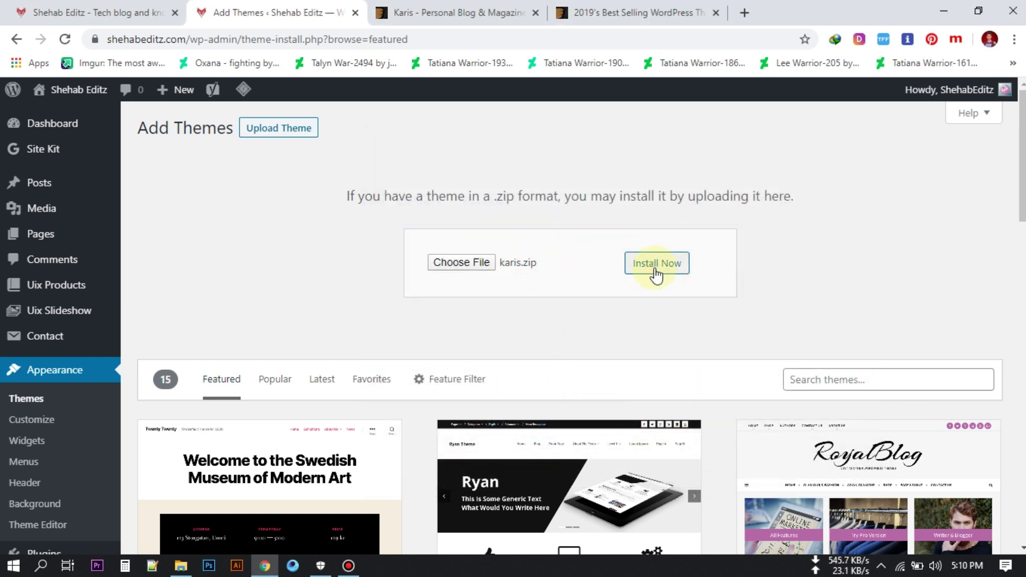
scroll(672, 288, "down", 5)
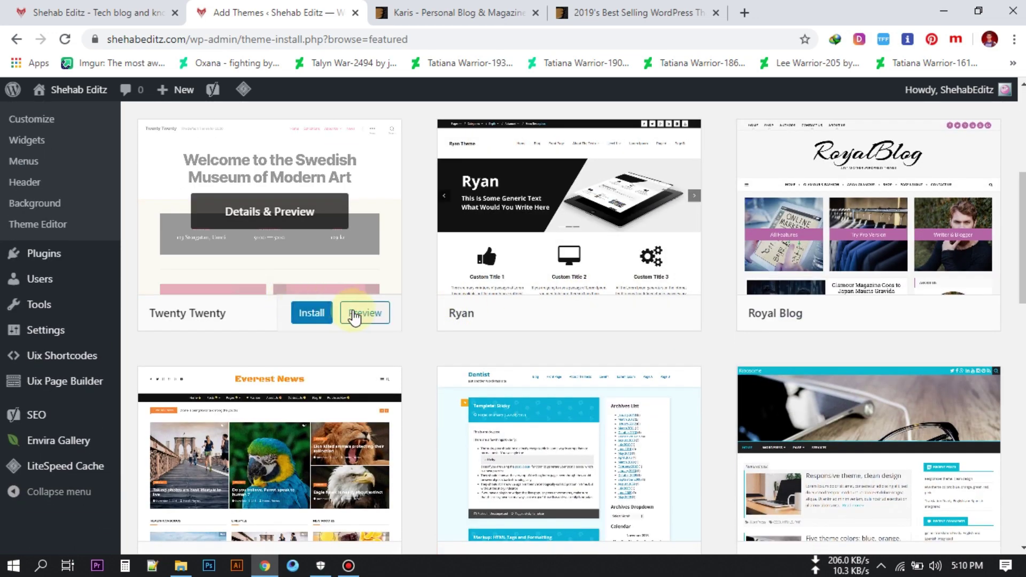
scroll(358, 318, "up", 5)
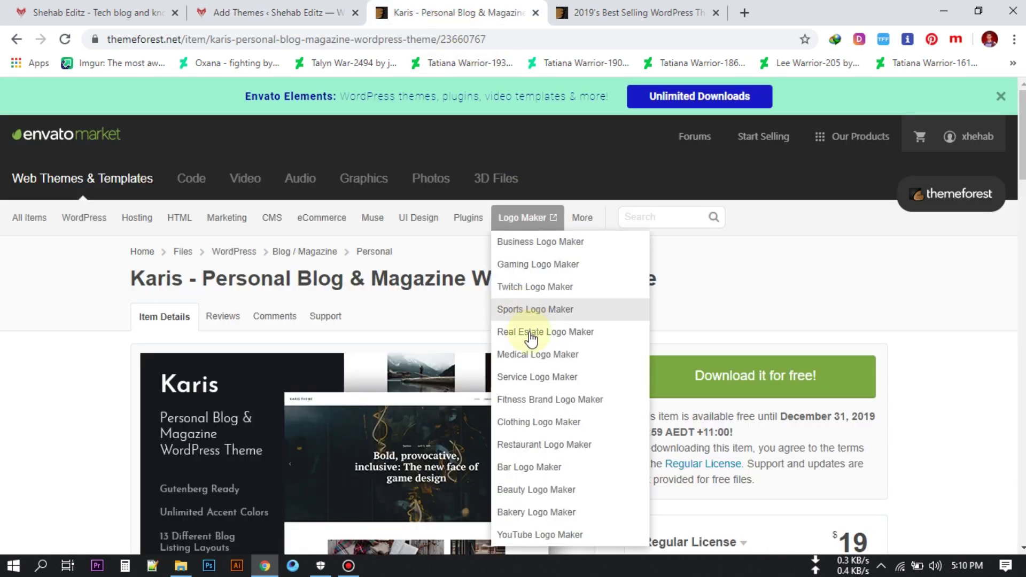
Scroll the Karis item page down to its $19 Regular License and description.
scroll(298, 293, "down", 3)
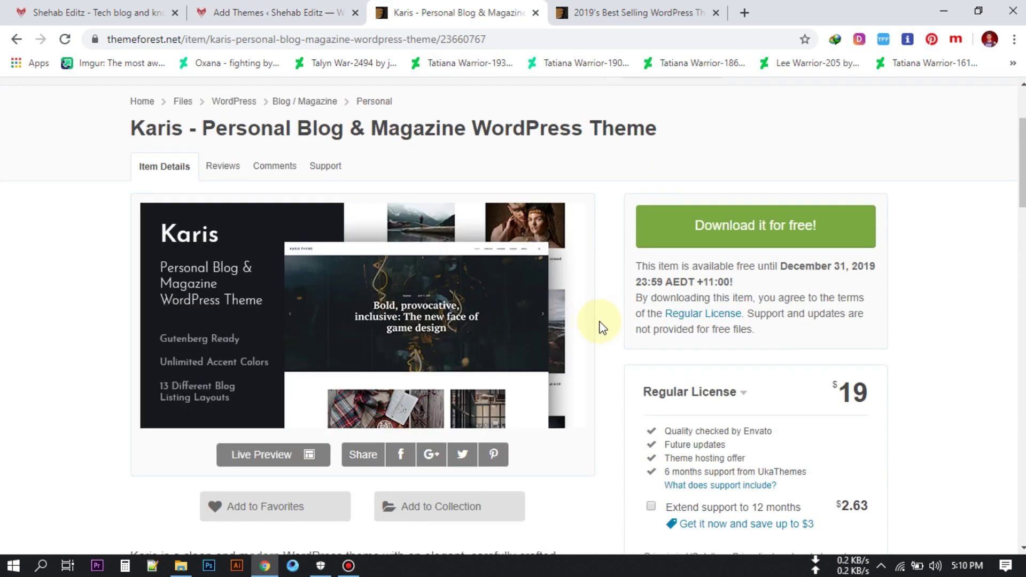
scroll(600, 326, "down", 3)
scroll(587, 343, "down", 3)
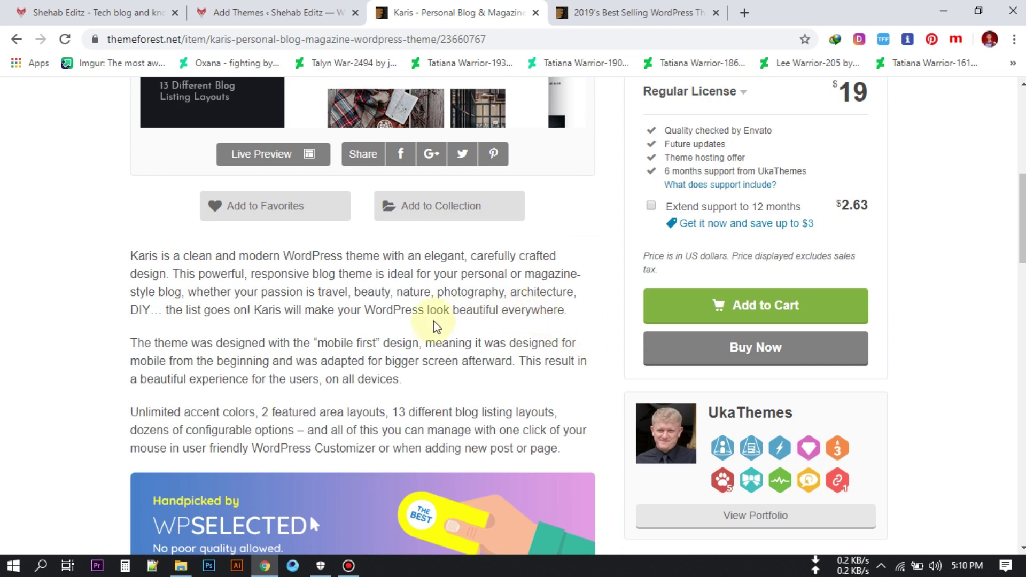